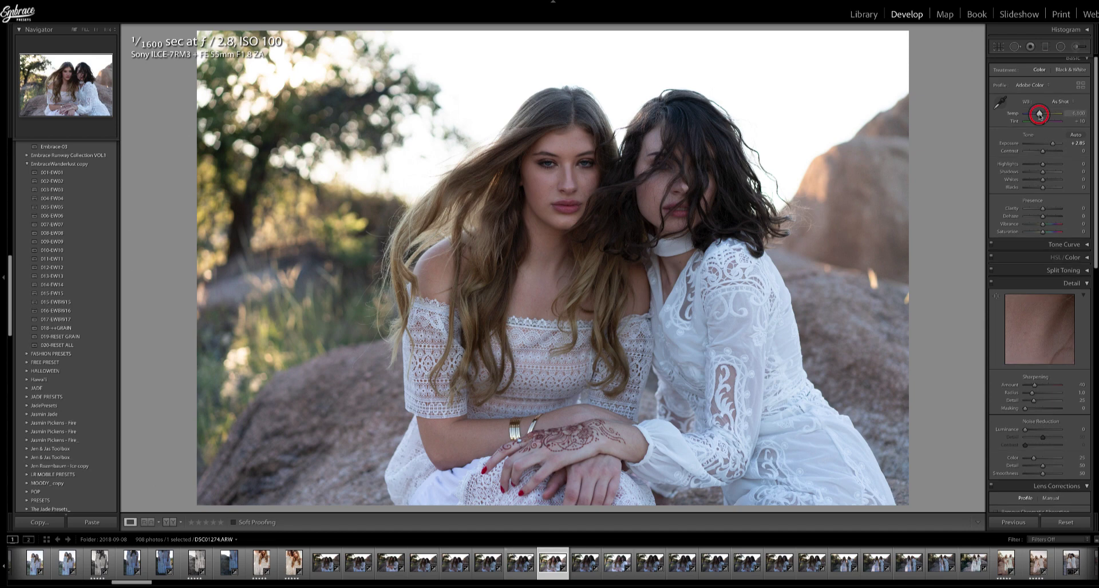
# - Try a cooler white balance on the photo, settling on a temperature of about 5,670
pyautogui.moveTo(1040, 115); pyautogui.dragTo(1033, 114)
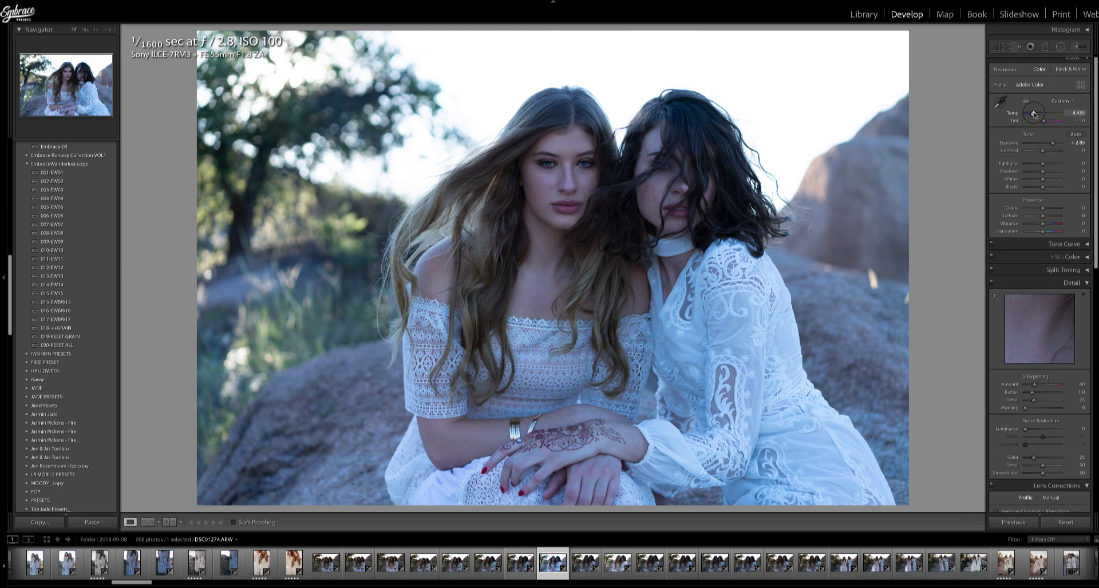
pyautogui.moveTo(1034, 114); pyautogui.dragTo(1038, 114)
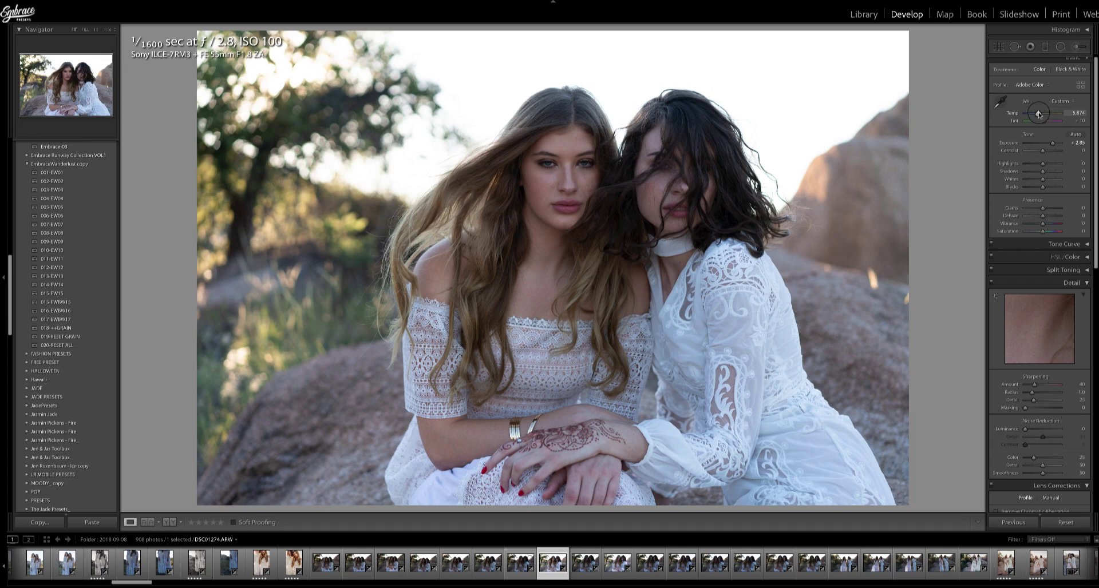
pyautogui.moveTo(1039, 114); pyautogui.dragTo(1037, 114)
# - Use the White Balance Selector to sample a neutral target near the lower edge of the white dress
pyautogui.click(1003, 103)
pyautogui.click(1001, 102)
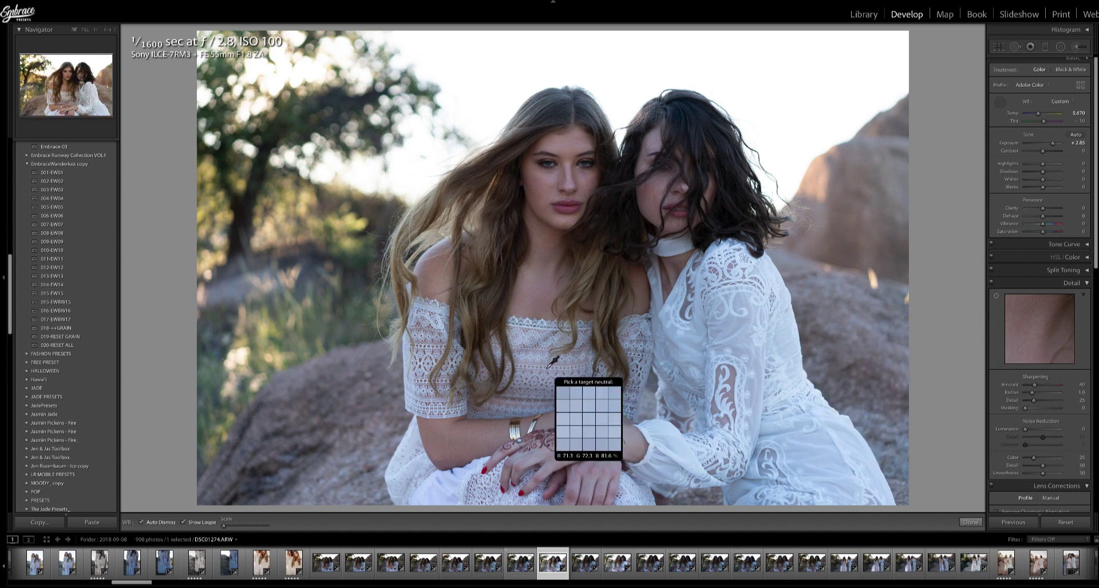
pyautogui.click(403, 455)
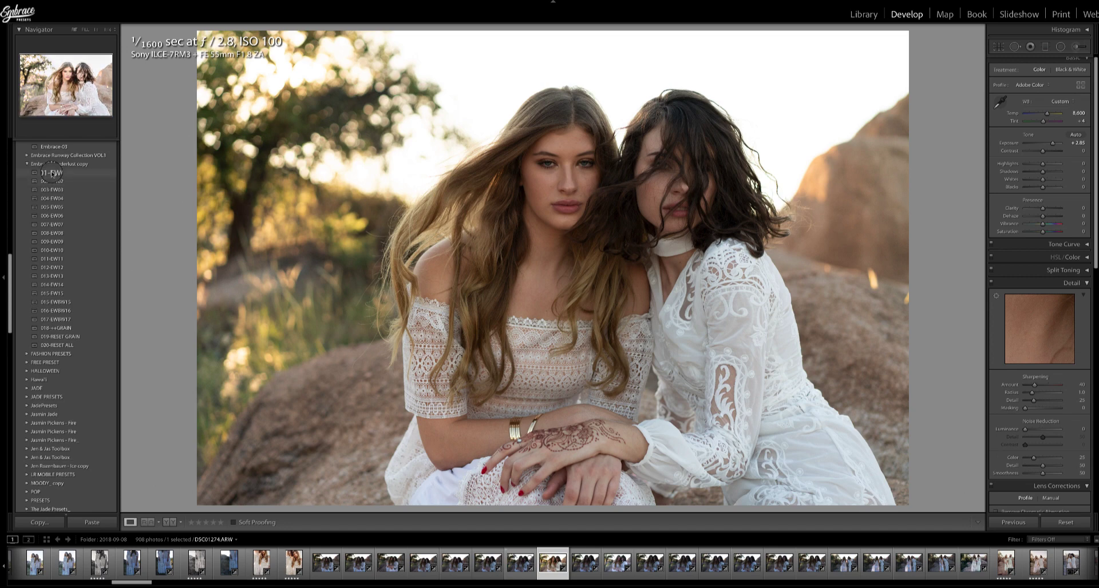
# - Apply the 001-EW01 preset and adjust it with Clarity +15, Exposure +1.75 and Blacks +33
pyautogui.click(53, 173)
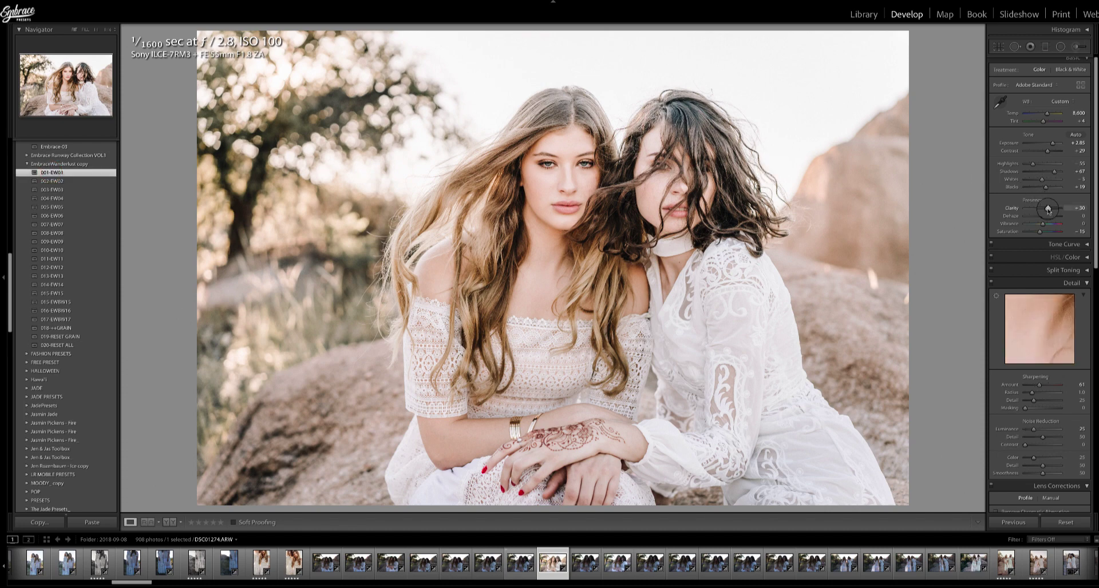
pyautogui.moveTo(1047, 208); pyautogui.dragTo(1046, 208)
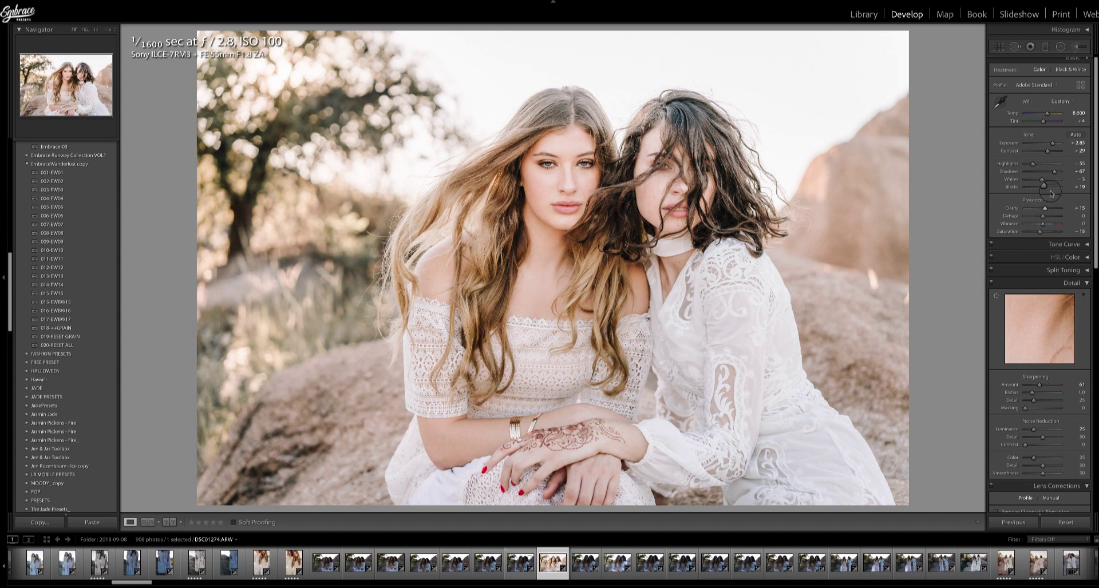
pyautogui.moveTo(1052, 143); pyautogui.dragTo(1049, 143)
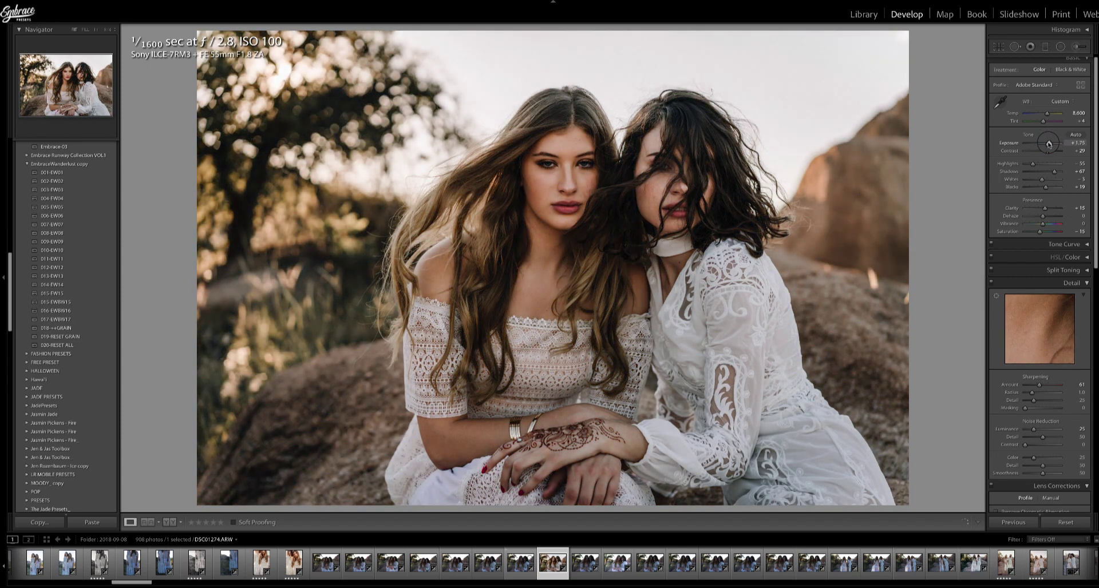
pyautogui.moveTo(1046, 187); pyautogui.dragTo(1050, 190)
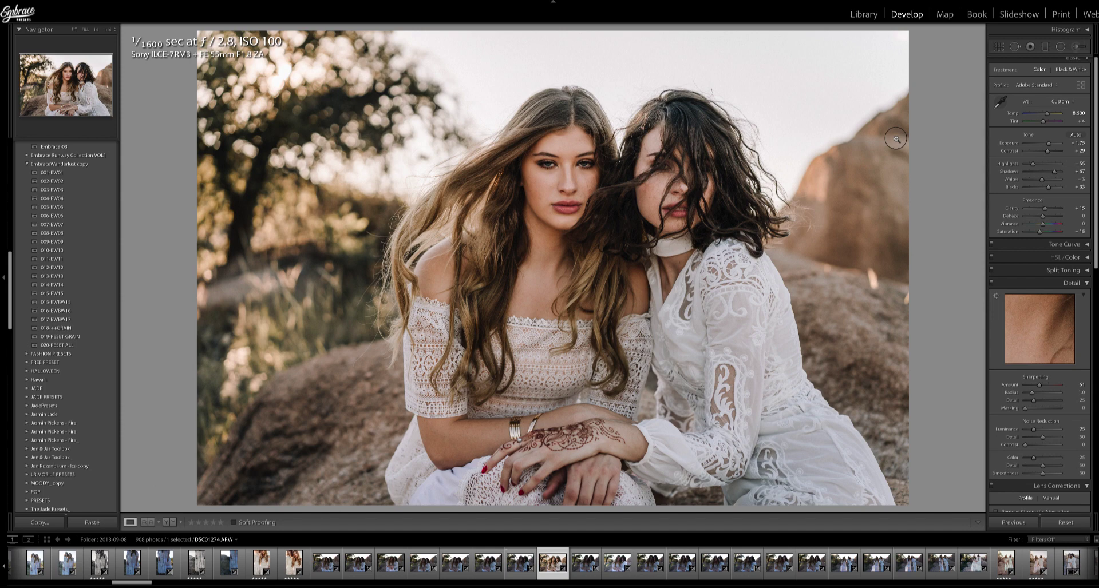
# - Warm the photo to a temperature of 9,542 and set Saturation to -7
pyautogui.click(1046, 113)
pyautogui.moveTo(1048, 114); pyautogui.dragTo(1049, 114)
pyautogui.click(1039, 232)
pyautogui.moveTo(1041, 232); pyautogui.dragTo(1042, 233)
# - Preview the next EmbraceWanderlust presets, apply 004-EW04, and set Shadows to +67 and Blacks to +61
pyautogui.click(53, 180)
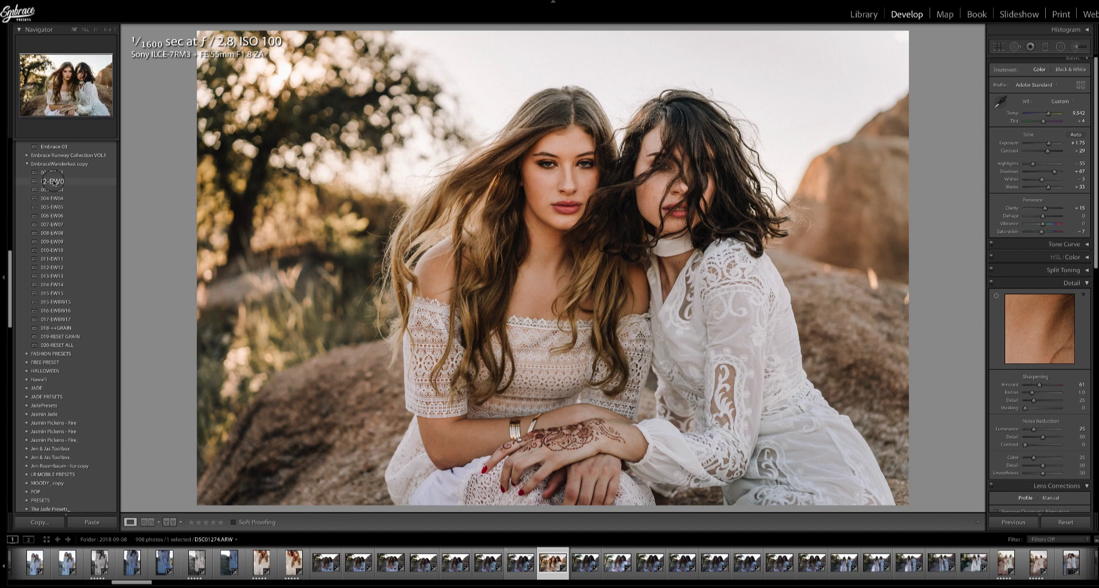
pyautogui.click(53, 190)
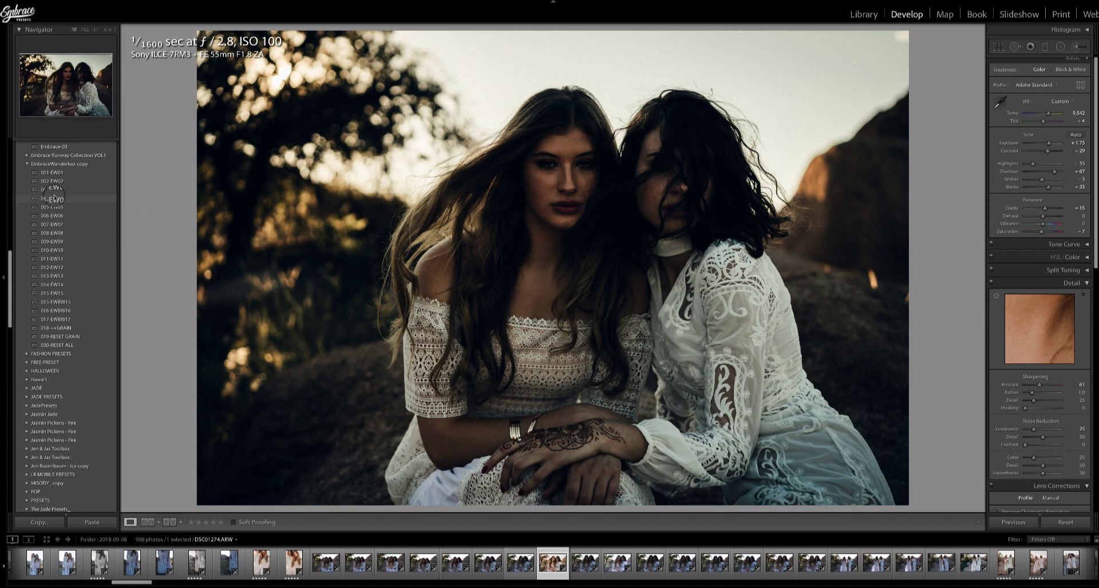
pyautogui.click(53, 199)
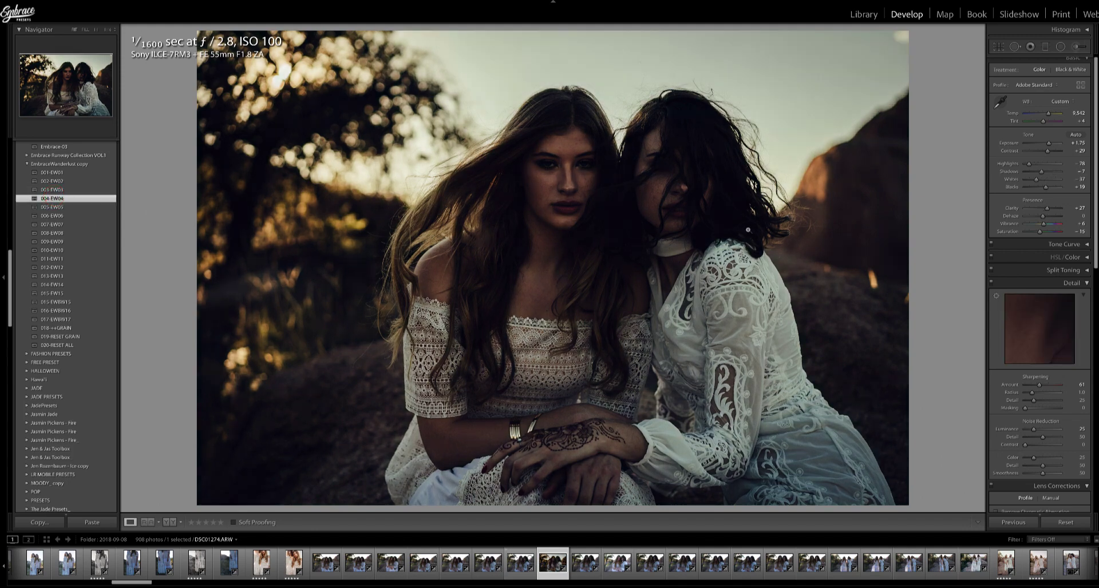
pyautogui.moveTo(1042, 172)
pyautogui.mouseDown()
pyautogui.moveTo(1054, 172)
pyautogui.moveTo(1053, 187)
pyautogui.mouseUp()
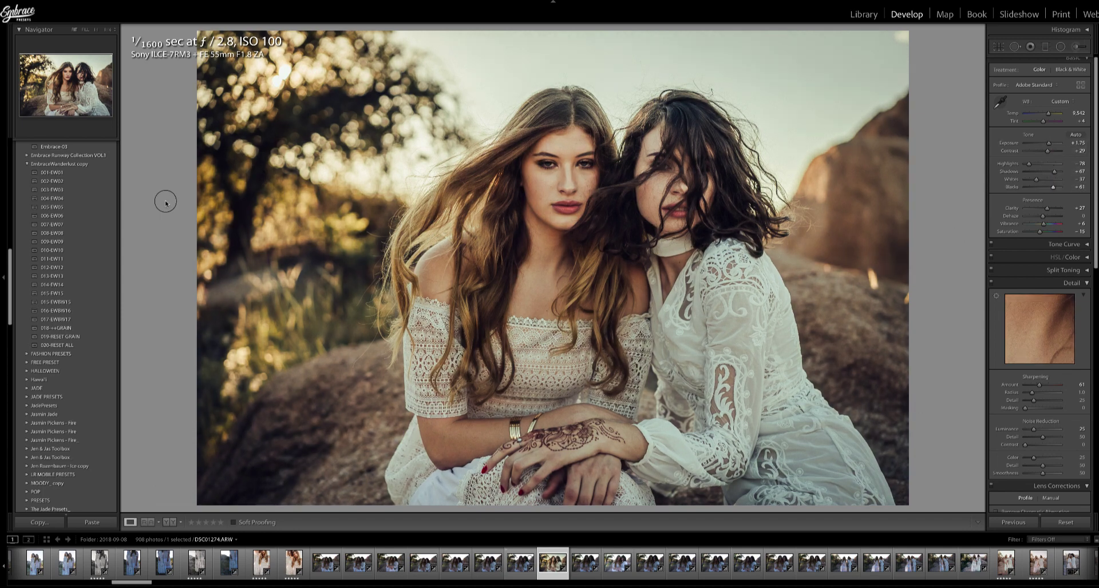
# - Preview further EmbraceWanderlust presets, apply 010-EW10, and set Exposure to +1.00 and Shadows to +83
pyautogui.click(67, 225)
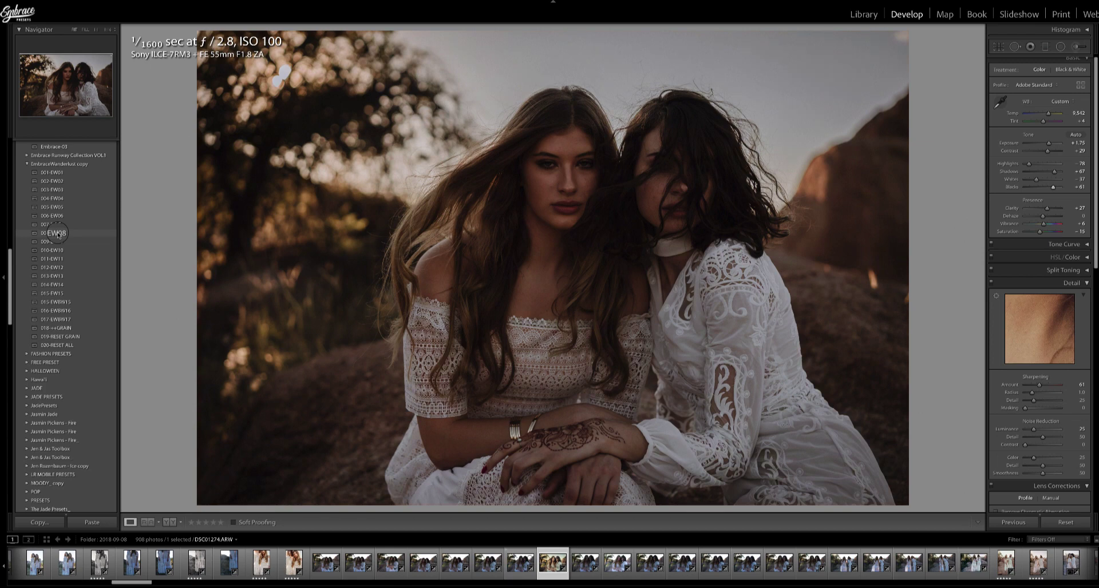
pyautogui.click(57, 242)
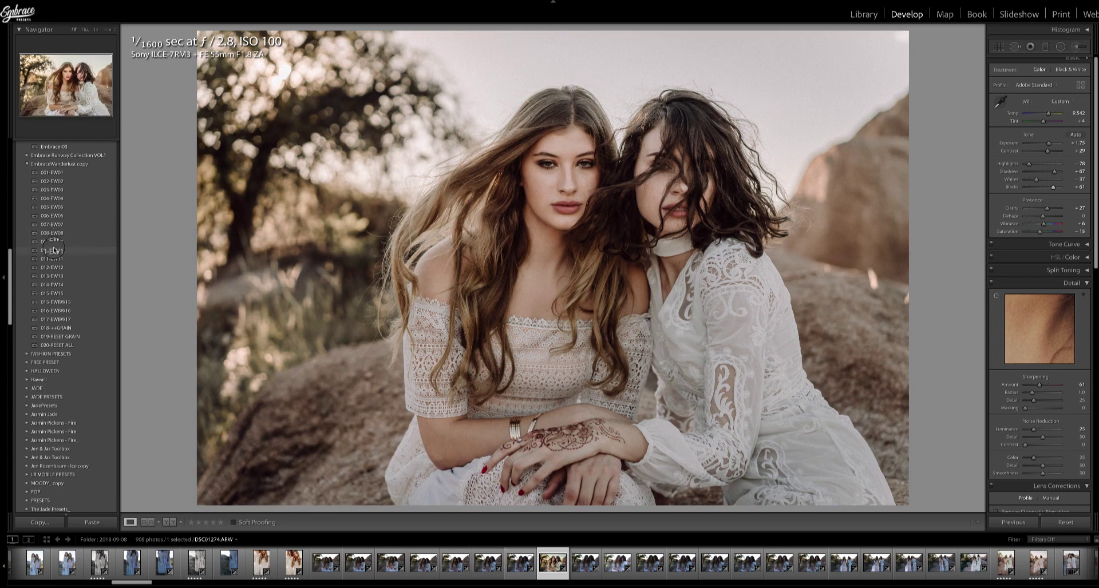
pyautogui.click(56, 250)
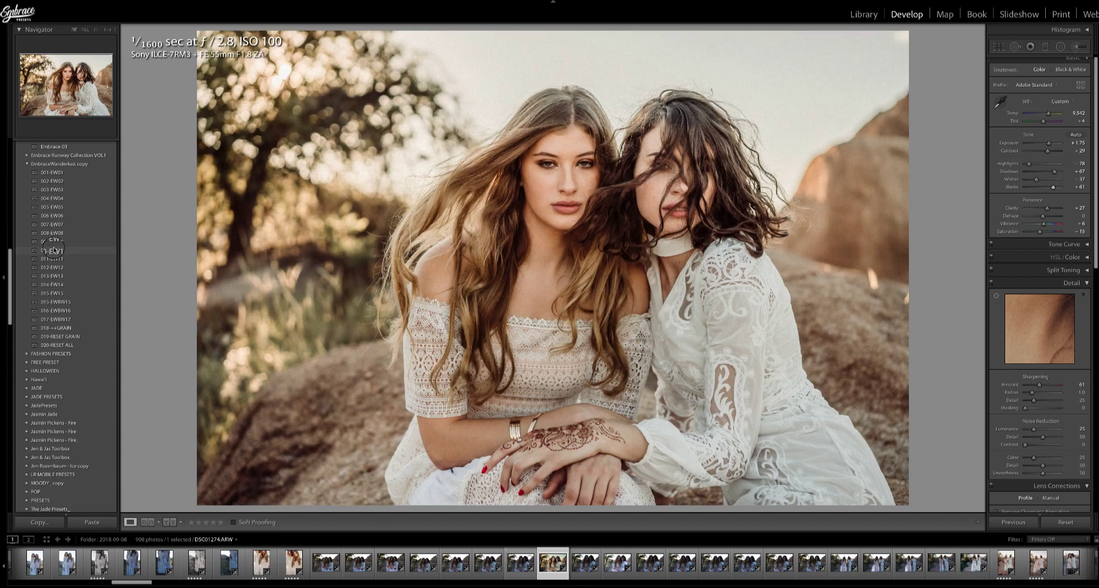
pyautogui.click(56, 250)
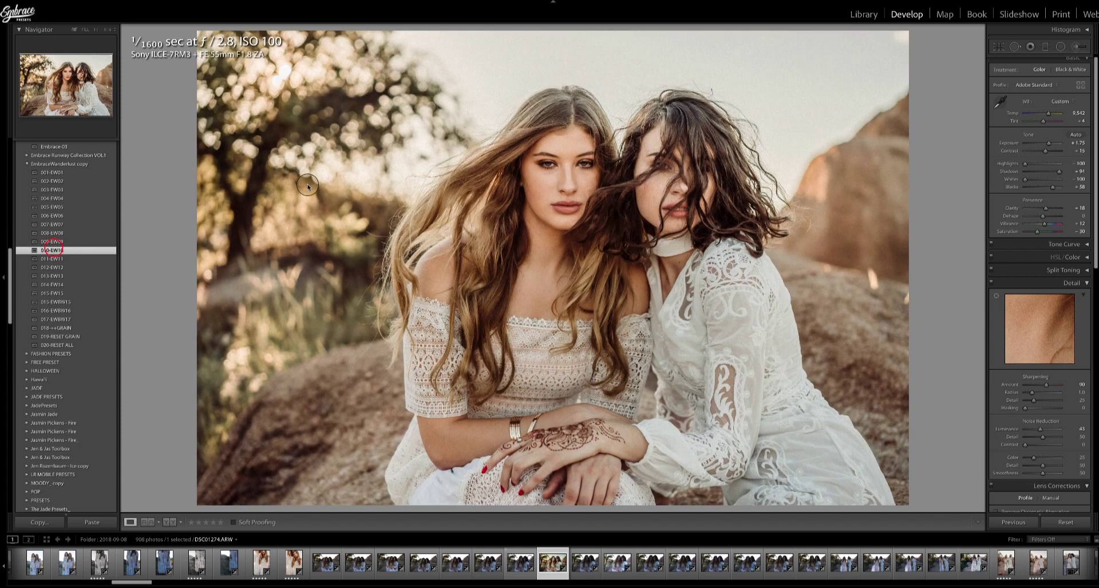
pyautogui.moveTo(1049, 143); pyautogui.dragTo(1057, 172)
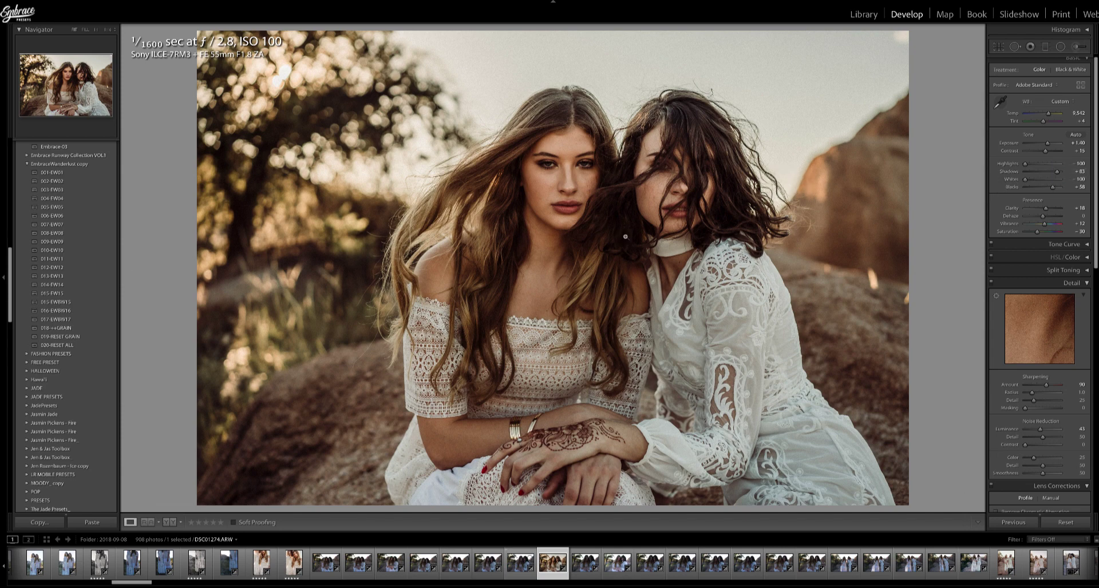
# - Compare the As Shot white balance with the Custom one by switching between them twice, ending on Custom
pyautogui.click(1059, 101)
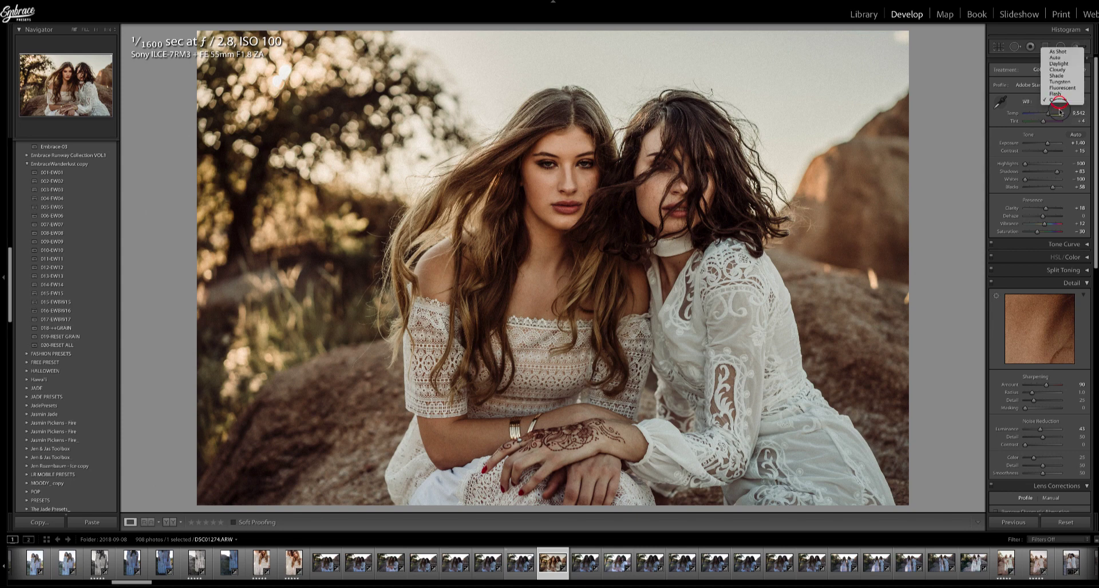
pyautogui.click(1054, 51)
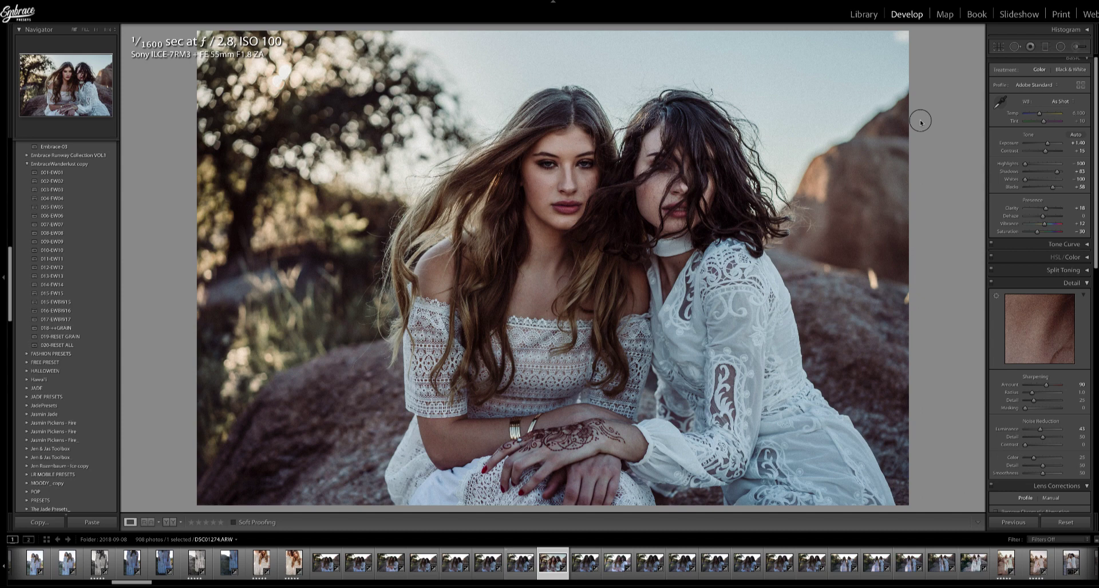
pyautogui.click(1060, 102)
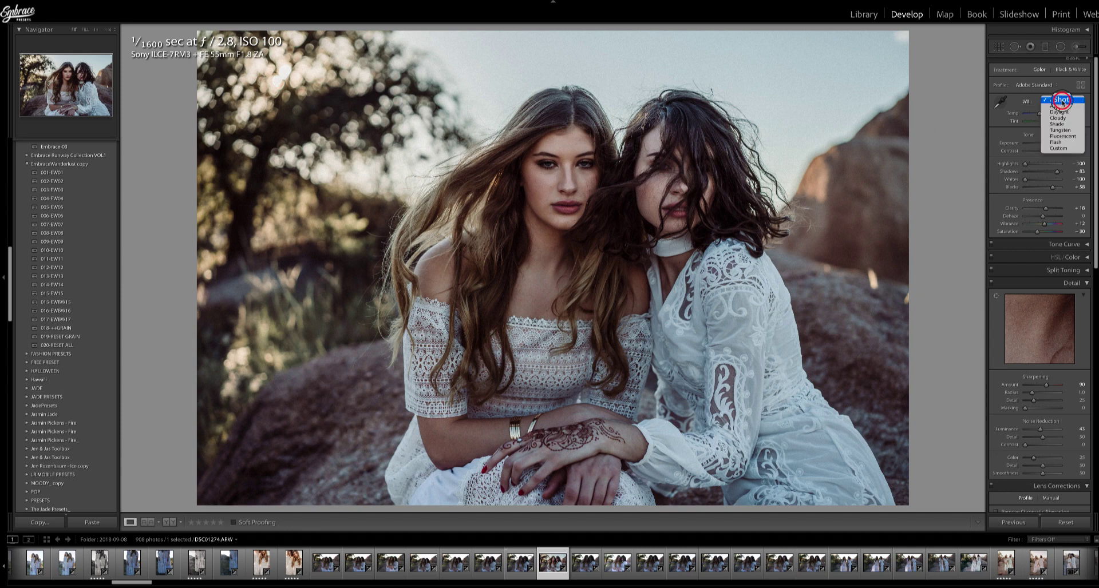
pyautogui.click(1060, 150)
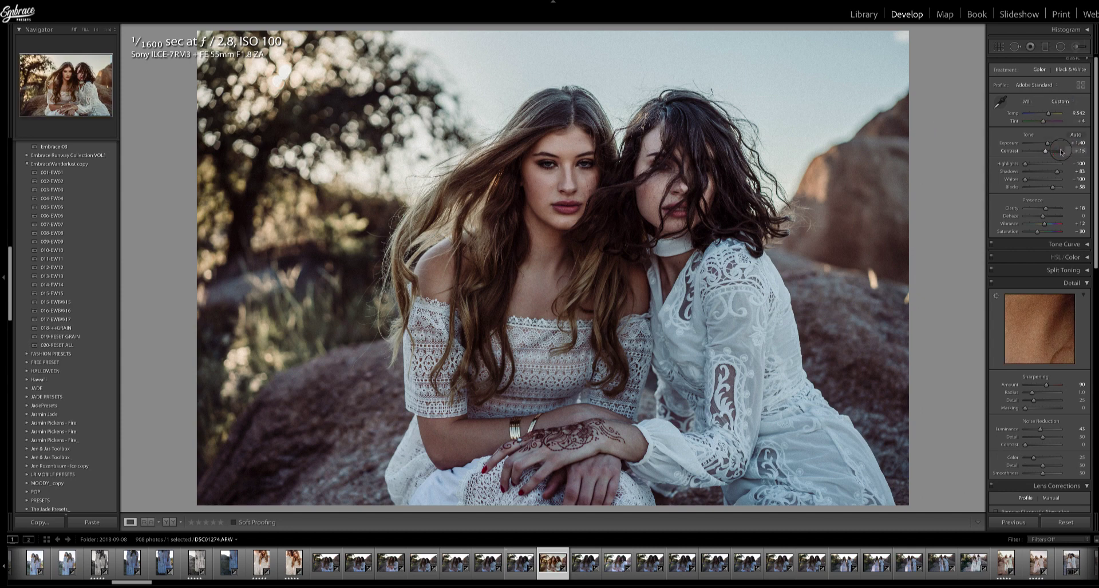
pyautogui.moveTo(1053, 114); pyautogui.dragTo(1063, 115)
pyautogui.click(1061, 101)
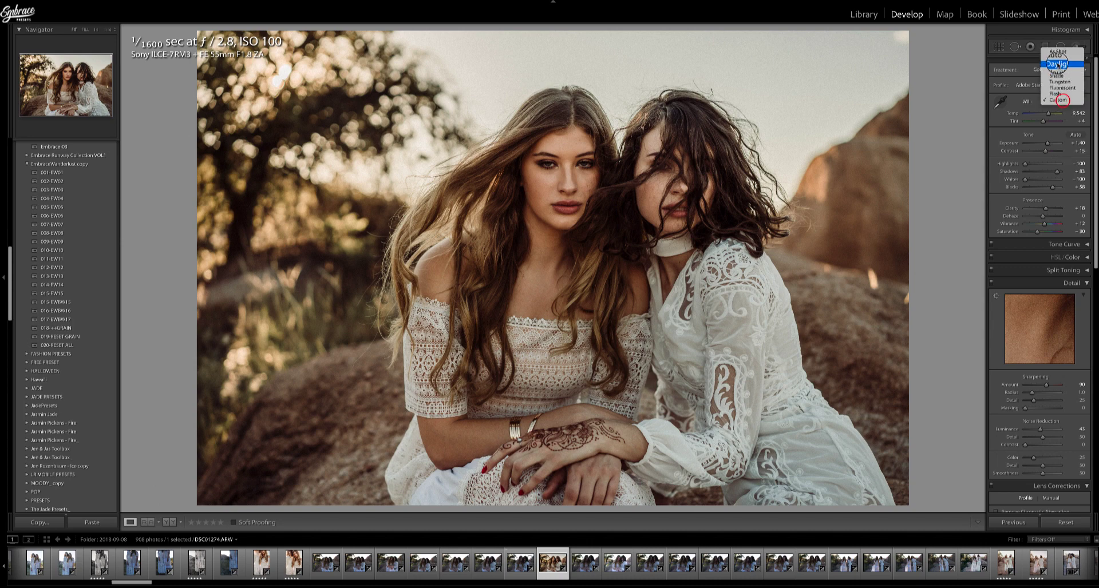
pyautogui.click(1055, 55)
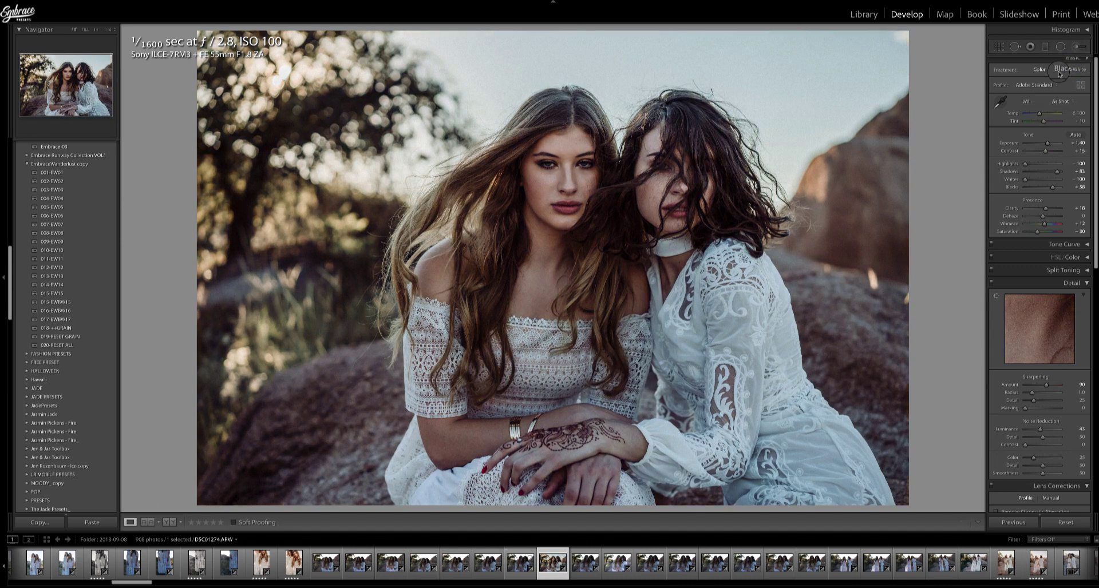
pyautogui.click(1066, 101)
pyautogui.click(1060, 136)
pyautogui.moveTo(1043, 113); pyautogui.dragTo(1048, 113)
# - Switch the white balance to As Shot once more and finally set it to Auto
pyautogui.click(1060, 101)
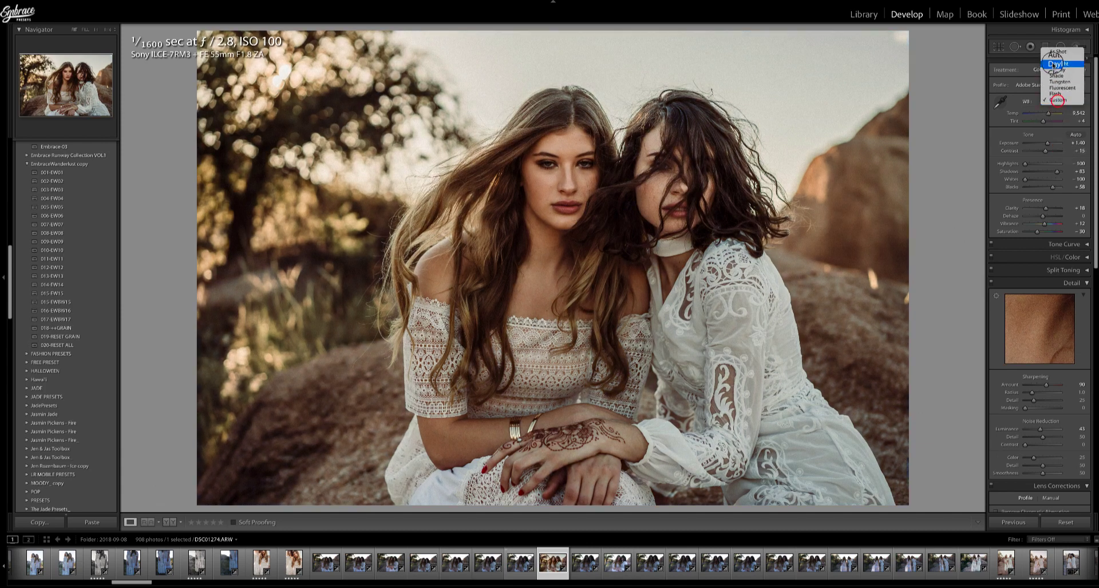
pyautogui.click(1049, 54)
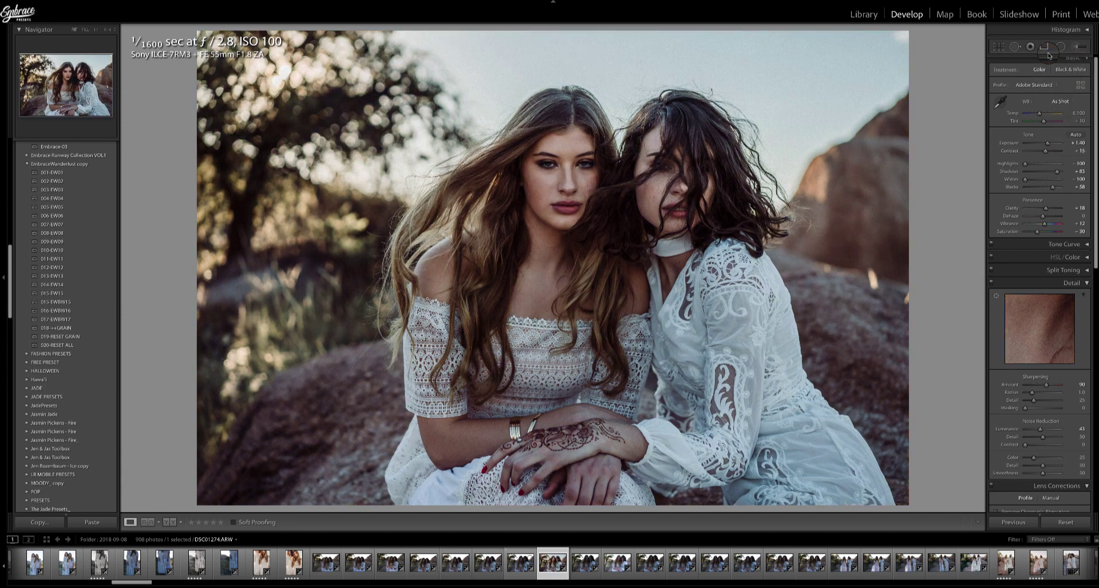
pyautogui.click(1061, 102)
pyautogui.click(1064, 106)
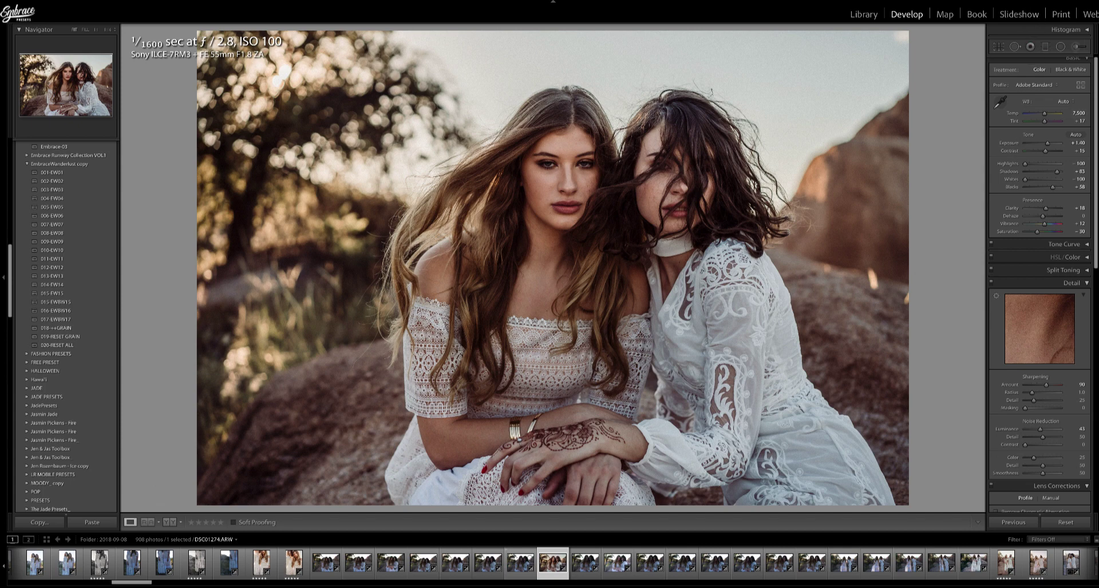
pyautogui.click(948, 4)
pyautogui.click(961, 3)
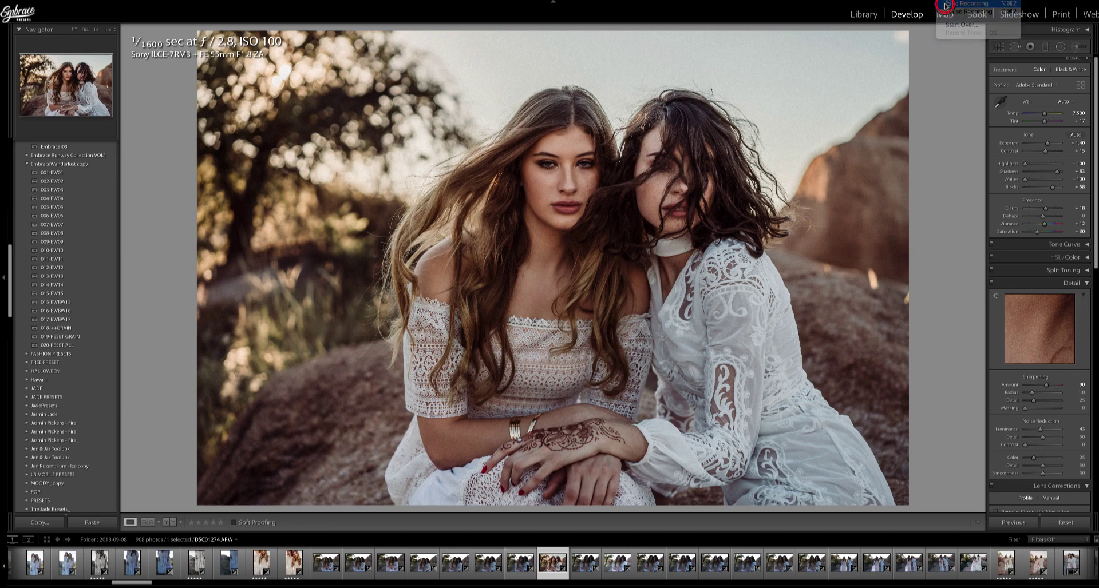